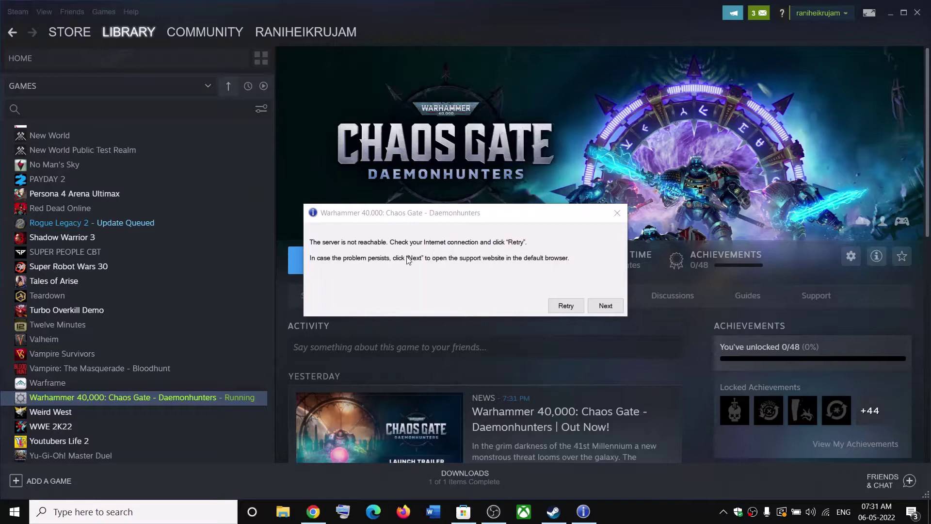
Dismiss the server-unreachable message with Next to open the Denuvo support page.
{"action": "left_click", "coordinate": [595, 306]}
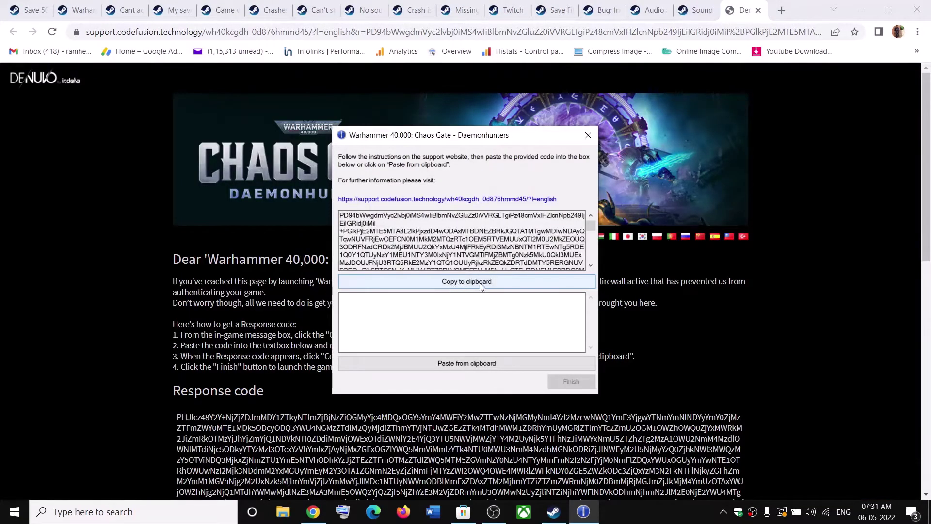
Paste the copied code into the activation dialog's response box.
{"action": "right_click", "coordinate": [412, 309]}
{"action": "left_click", "coordinate": [283, 361]}
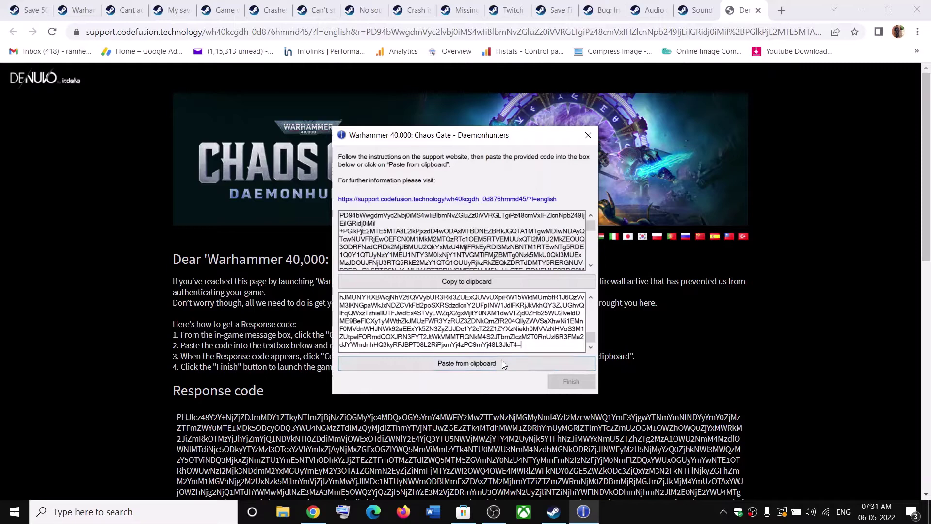
{"action": "left_click_drag", "start_coordinate": [514, 346], "coordinate": [420, 297]}
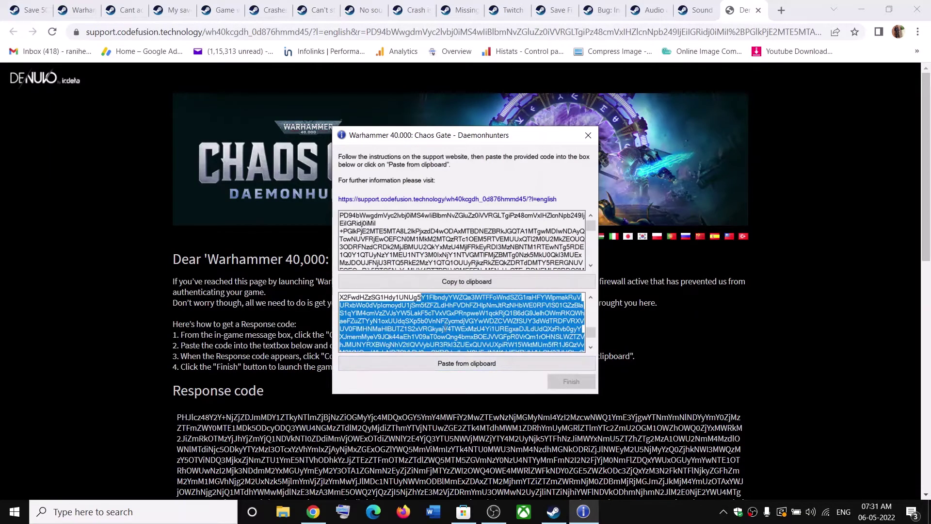
{"action": "left_click", "coordinate": [444, 326]}
Delete the wrongly pasted code and return to the support page.
{"action": "key", "text": "ctrl+a"}
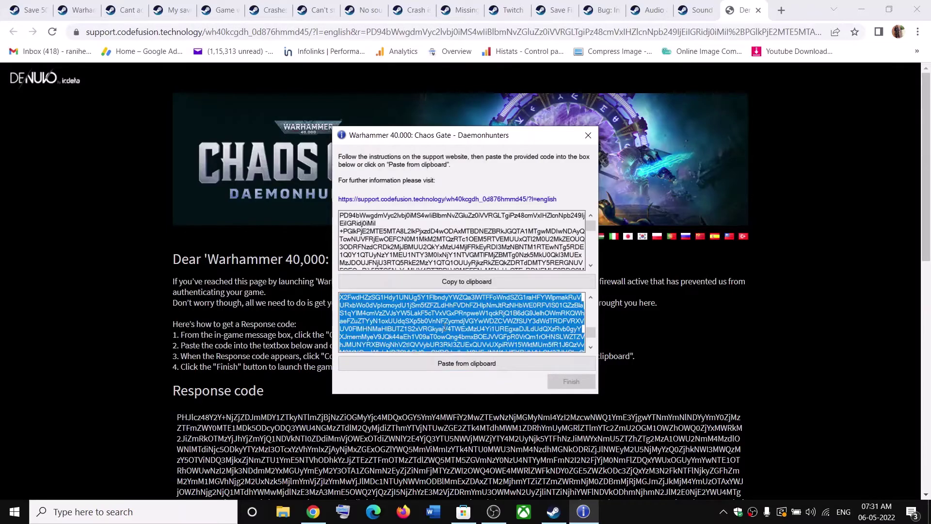
{"action": "key", "text": "Delete"}
{"action": "left_click", "coordinate": [304, 367]}
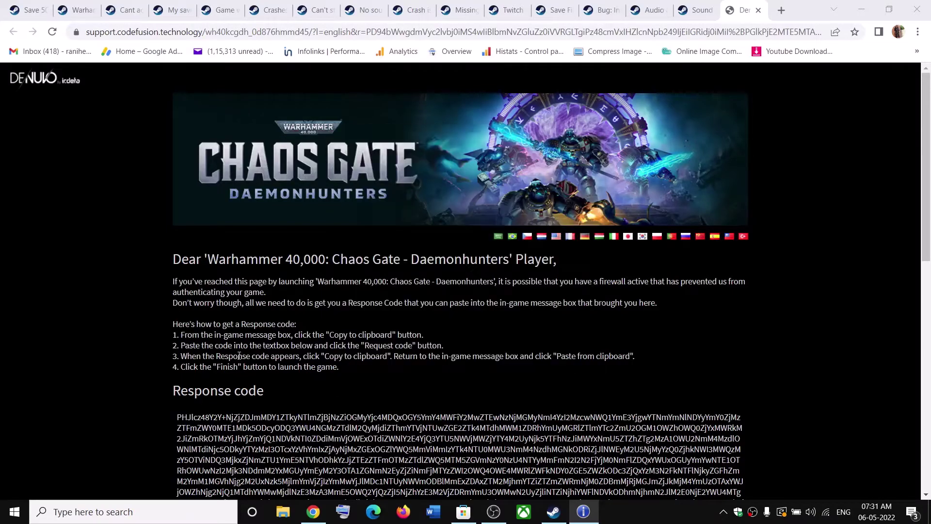
{"action": "scroll", "coordinate": [291, 414], "scroll_direction": "down", "scroll_amount": 4}
{"action": "scroll", "coordinate": [221, 293], "scroll_direction": "up", "scroll_amount": 2}
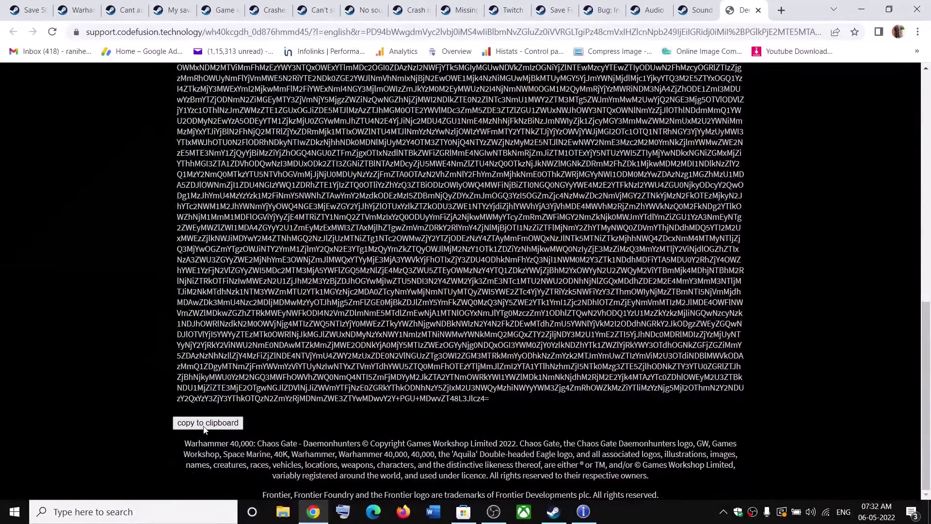
Copy the support page's response code, paste it into the activation dialog, and finish.
{"action": "left_click", "coordinate": [204, 429]}
{"action": "key", "text": "alt+Tab"}
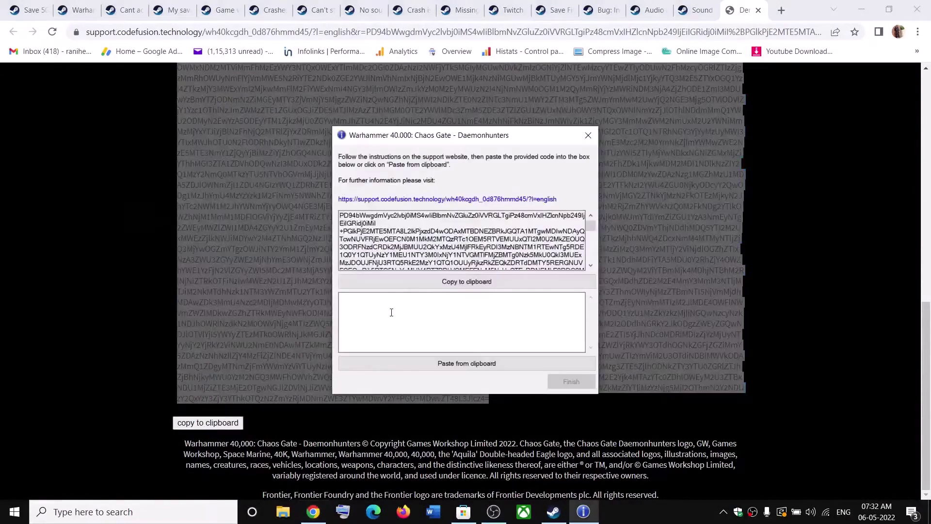
{"action": "right_click", "coordinate": [387, 312]}
{"action": "left_click", "coordinate": [384, 312]}
{"action": "key", "text": "ctrl+v"}
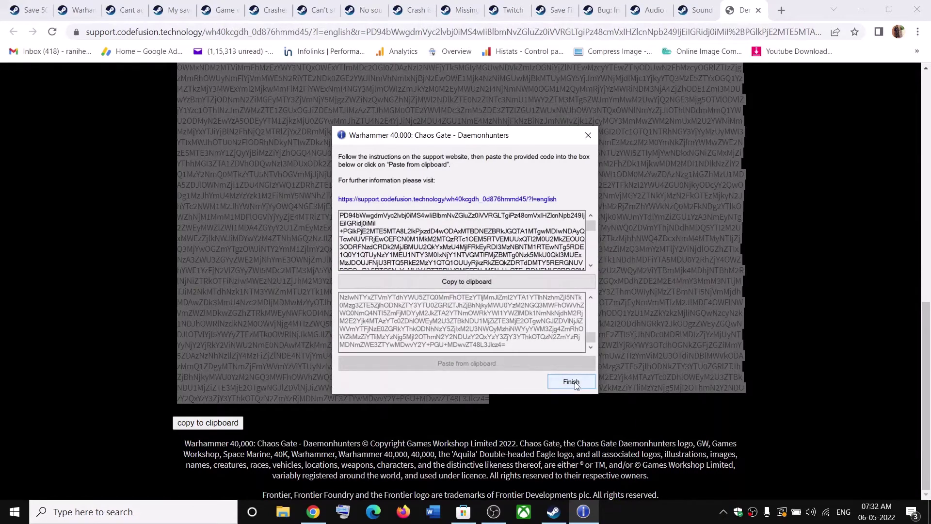
{"action": "left_click", "coordinate": [571, 382]}
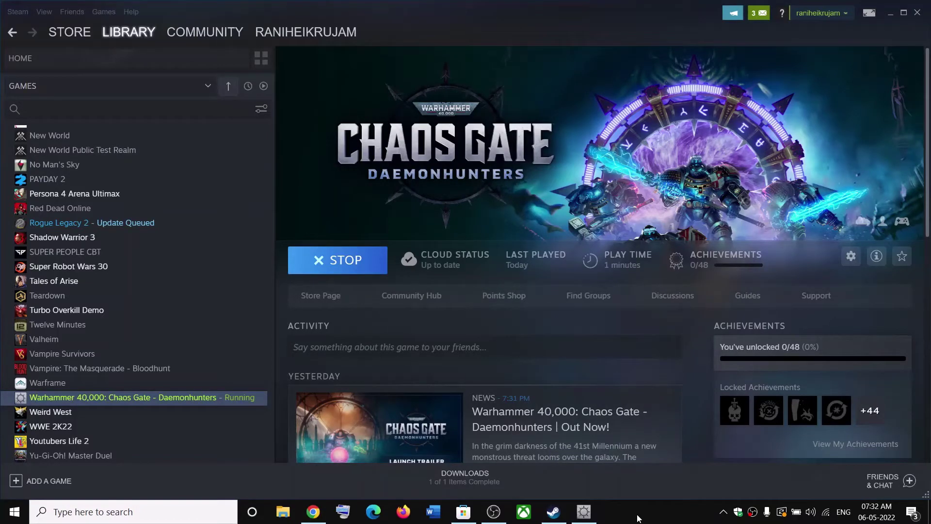
Bring the running Chaos Gate window to the front past its splash screen.
{"action": "left_click", "coordinate": [586, 514]}
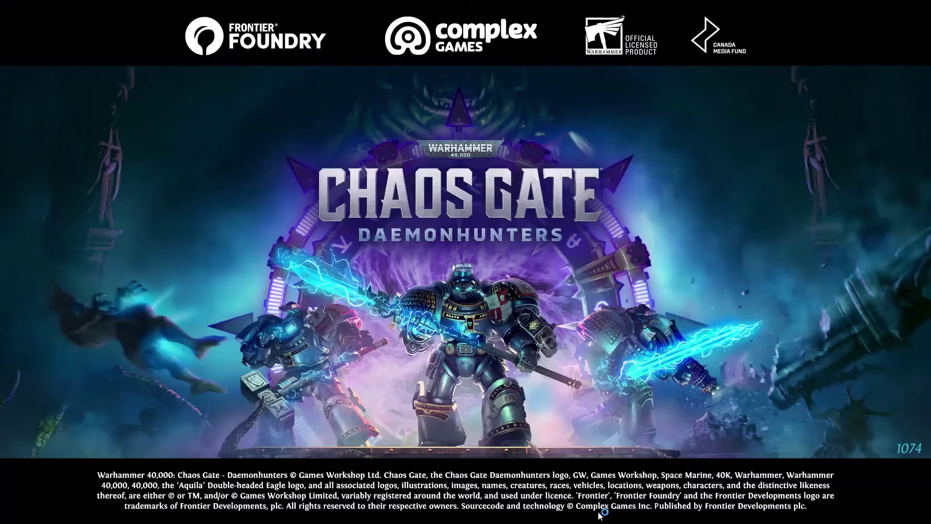